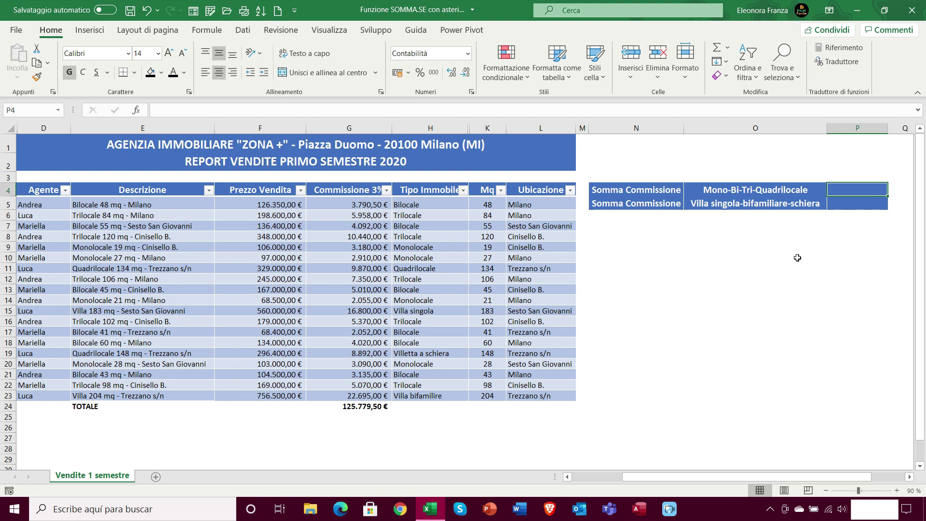
Review the property types in H5–H23 (Bilocale, Quadrilocale, Villa singola, Villetta a schiera) and the O4 label
click(429, 202)
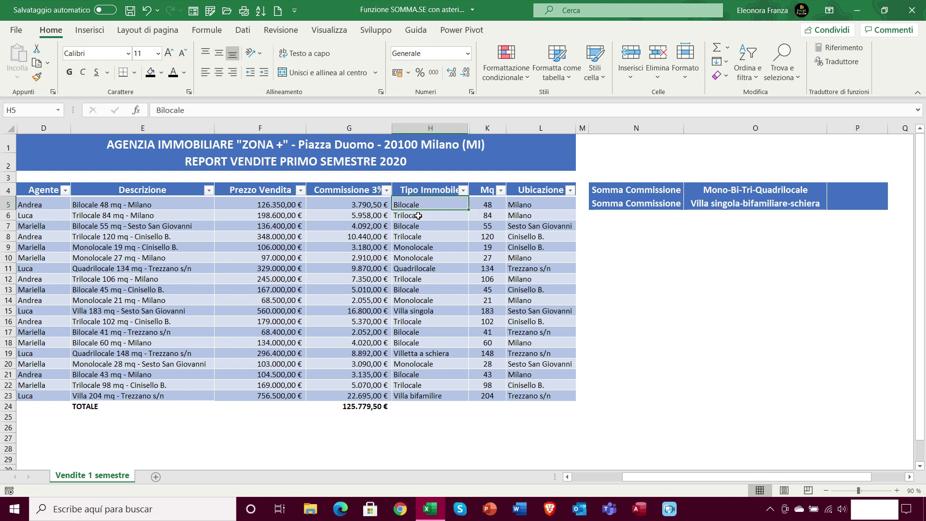
click(414, 268)
click(436, 311)
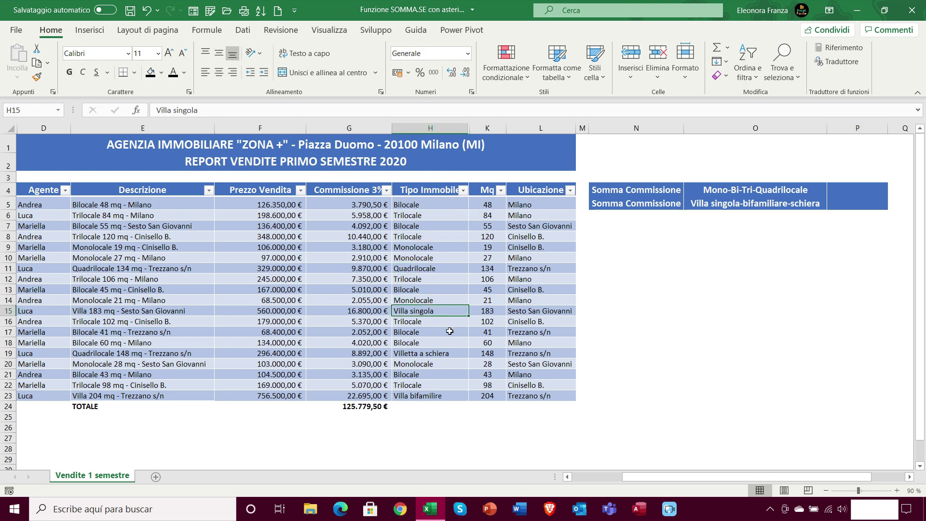
click(444, 351)
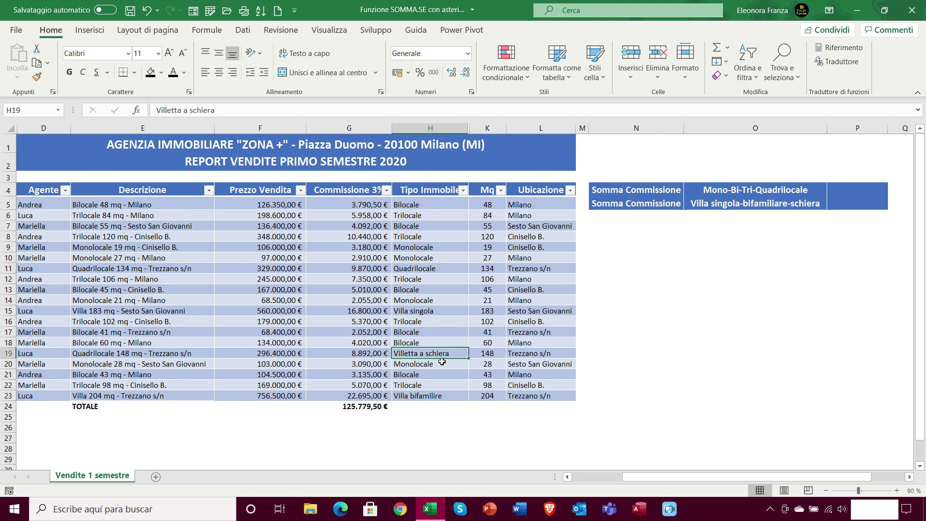
click(436, 393)
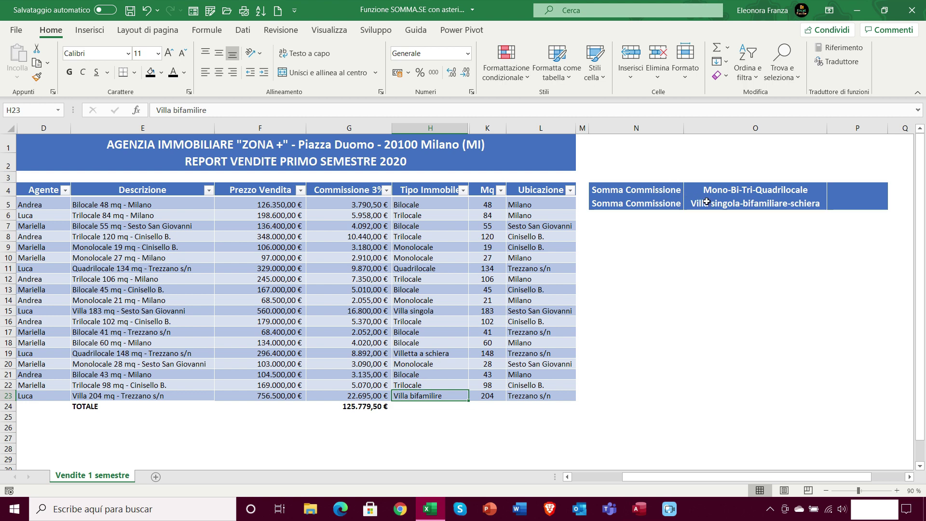
click(715, 190)
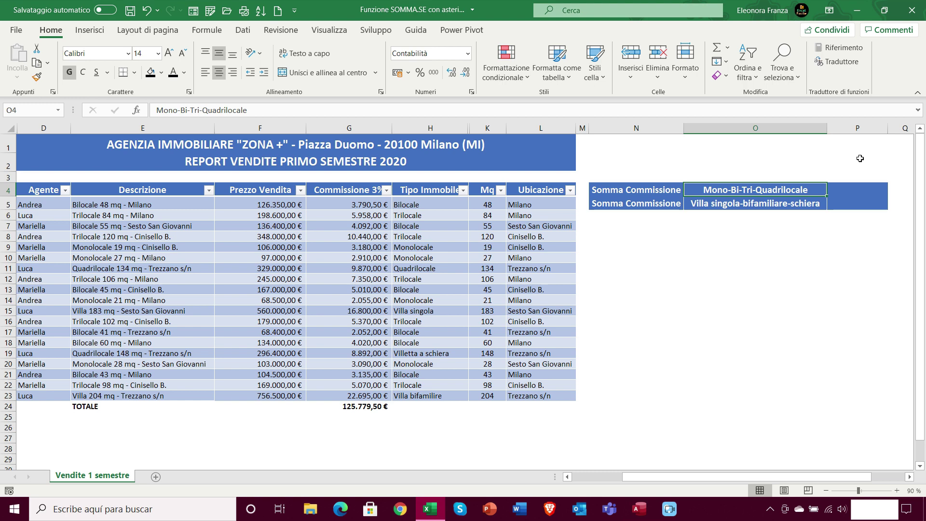
In P4 start =SOMMA.SE(H5:H23;"locale" with the property-type range as the tested cells
key(Right)
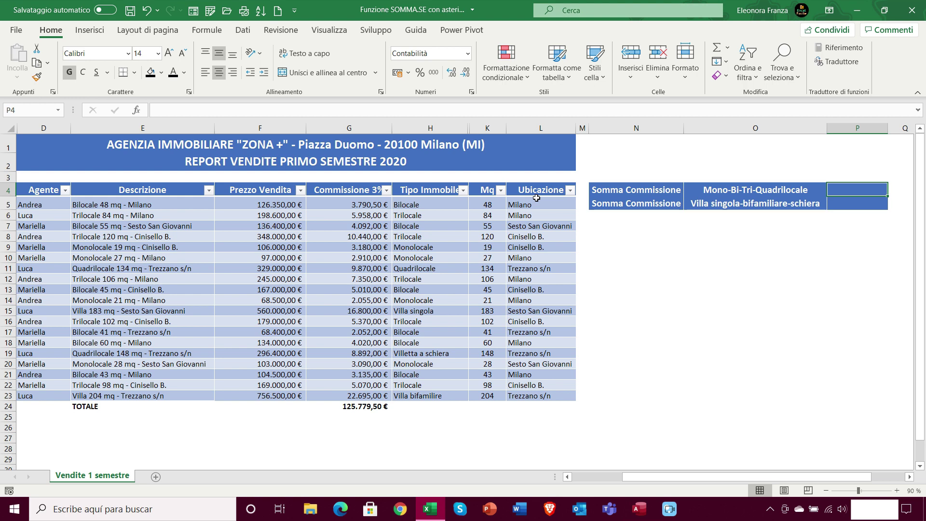
text(=SOMMA.SE()
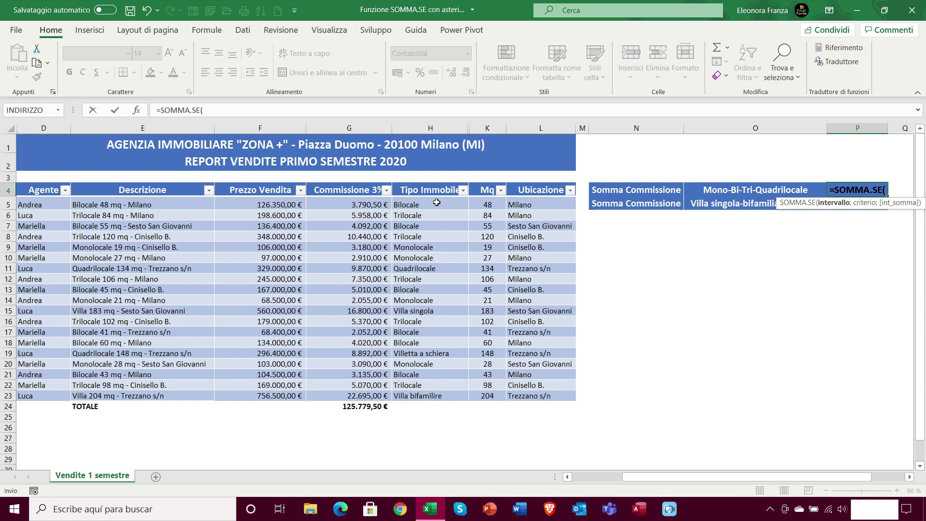
drag(436, 203, 409, 396)
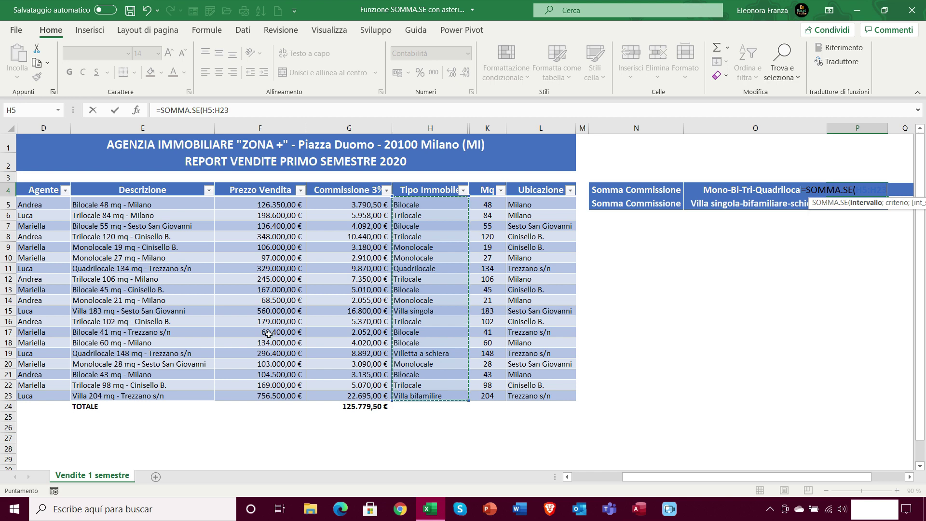
text(;)
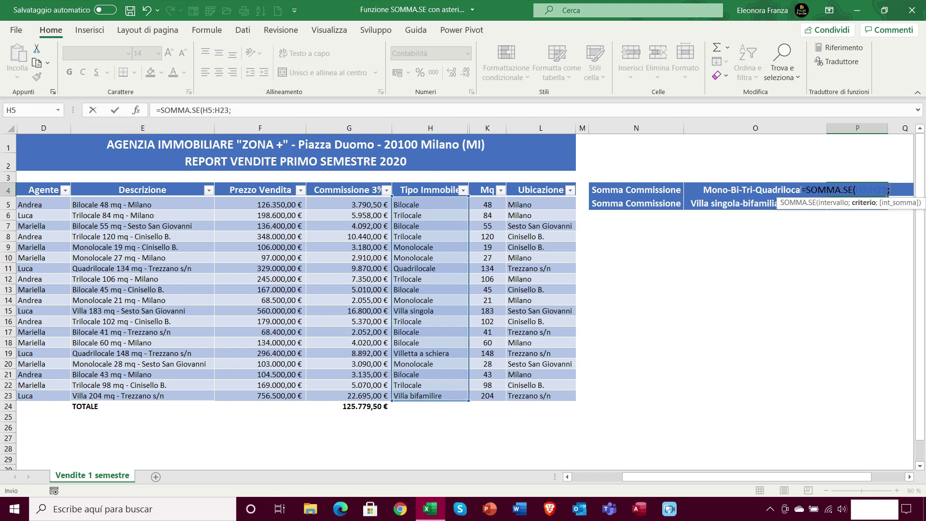
click(236, 110)
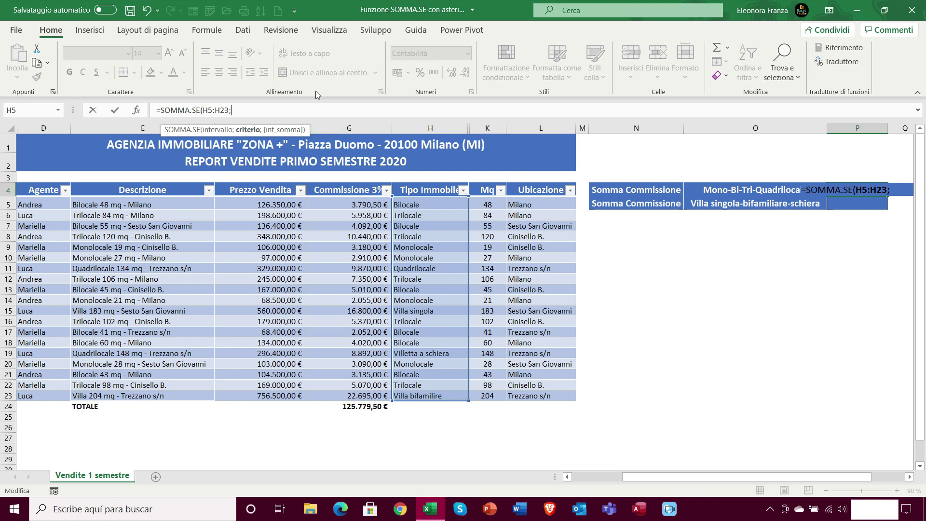
text(")
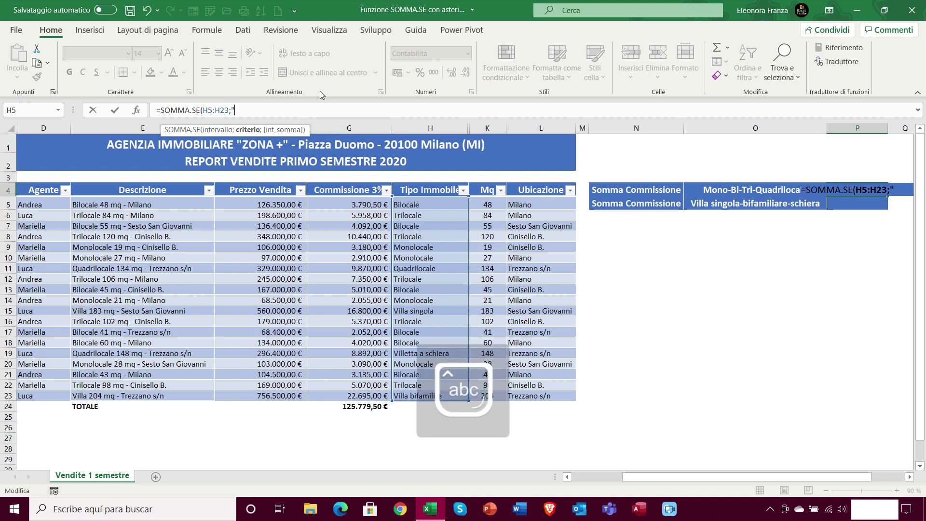
text(locale)
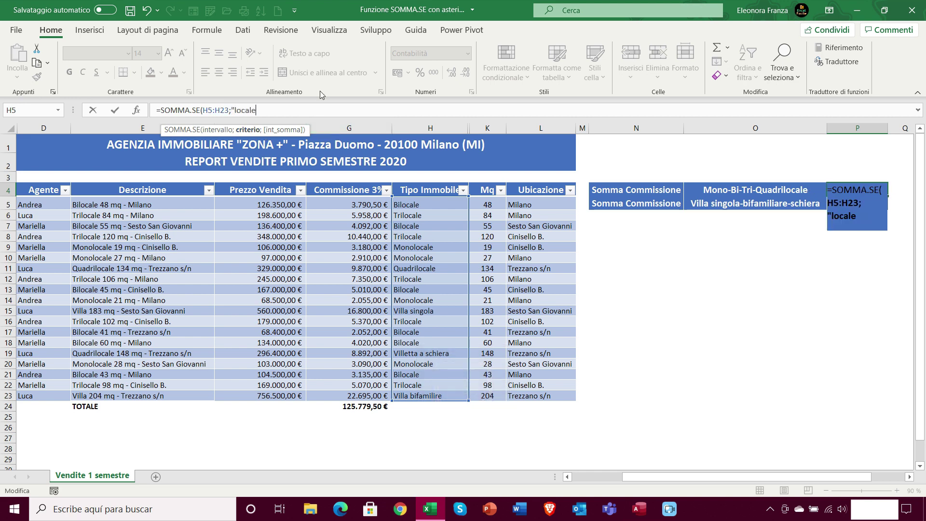
text(")
Add a * wildcard before locale so the P4 criterion reads "*locale"
click(231, 110)
text(*)
Complete the P4 formula with sum range G5:G23, giving 77.392,50 €
text(;)
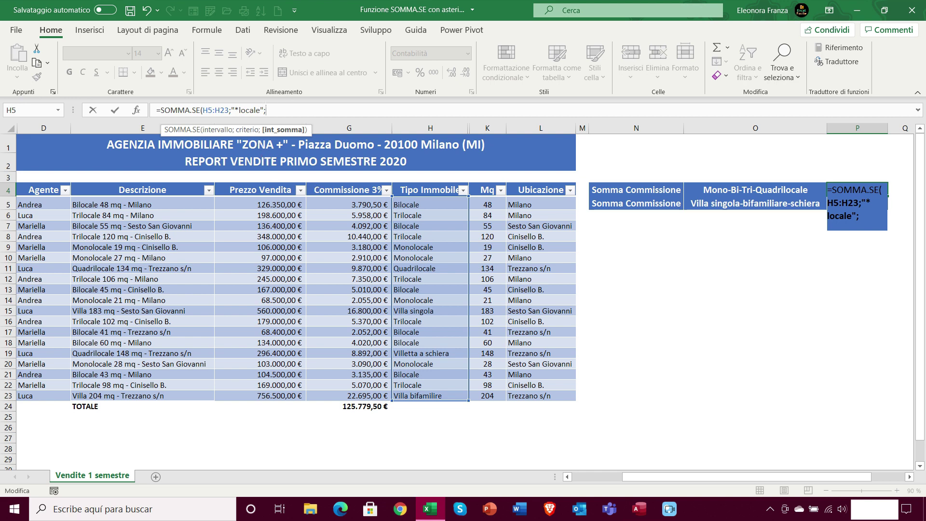
drag(355, 201, 337, 396)
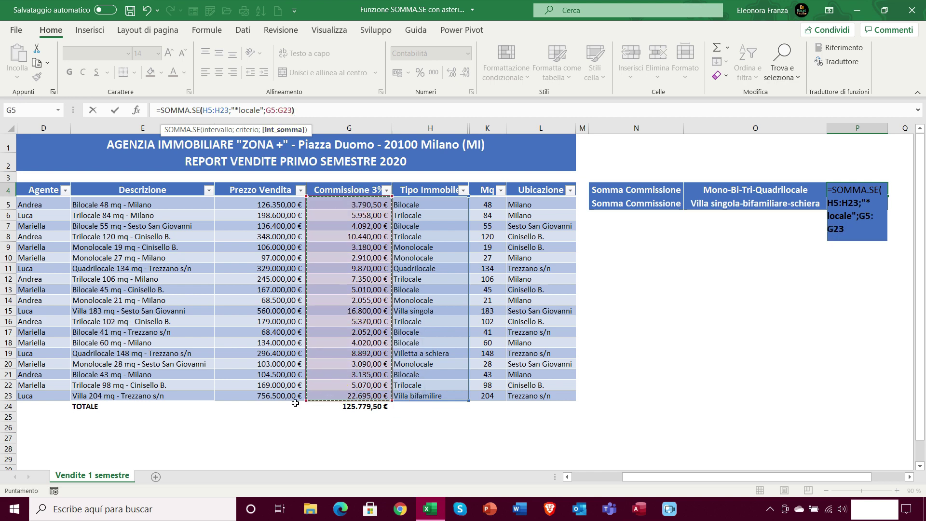
key(Return)
Recheck the P4 formula, then begin =somma.se( in P5
click(860, 188)
key(Return)
text(=)
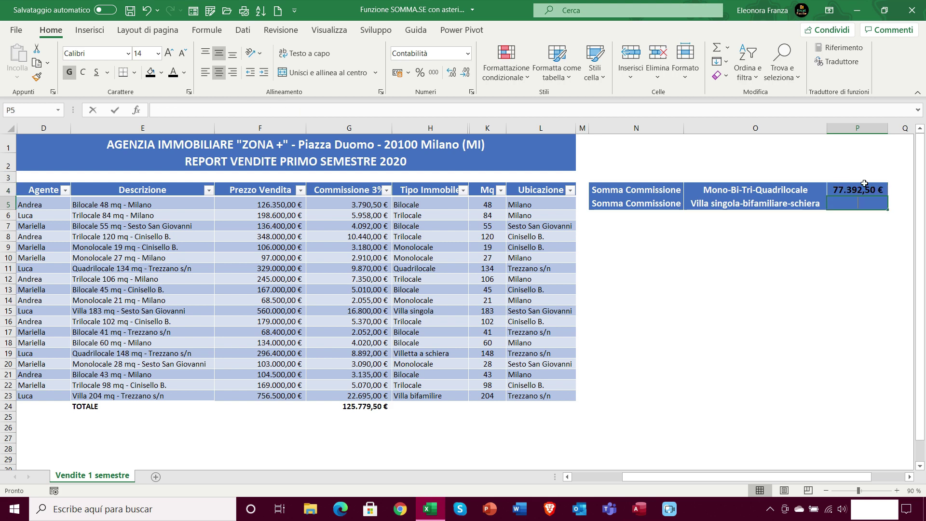
text(somma.se()
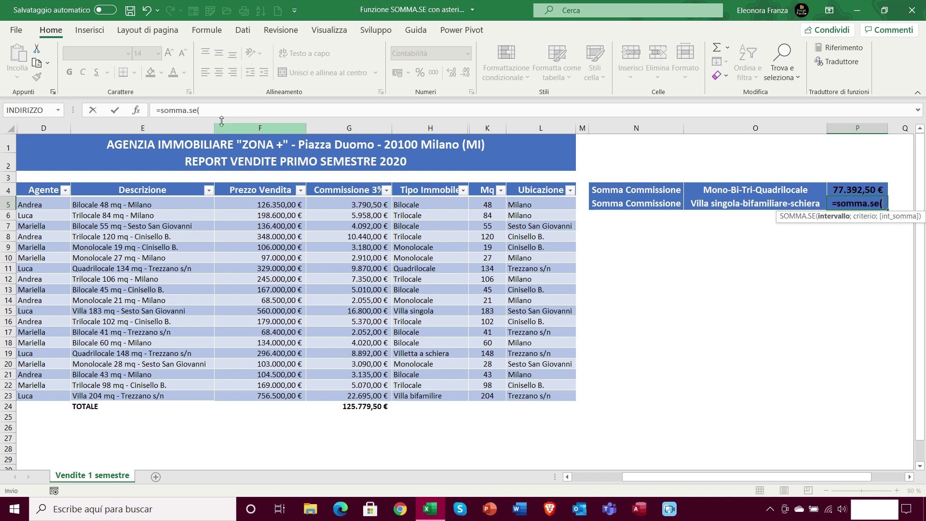
Finish P5 as =SOMMA.SE(H5:H23;"vill*";G5:G23), totalling 48.387,00 €, and recheck it
key(F2)
drag(406, 205, 434, 395)
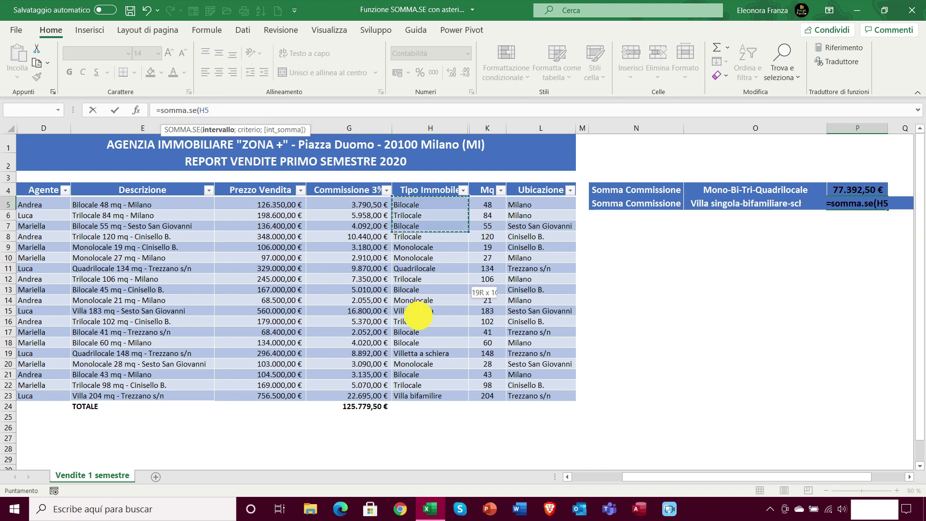
text(;"vill)
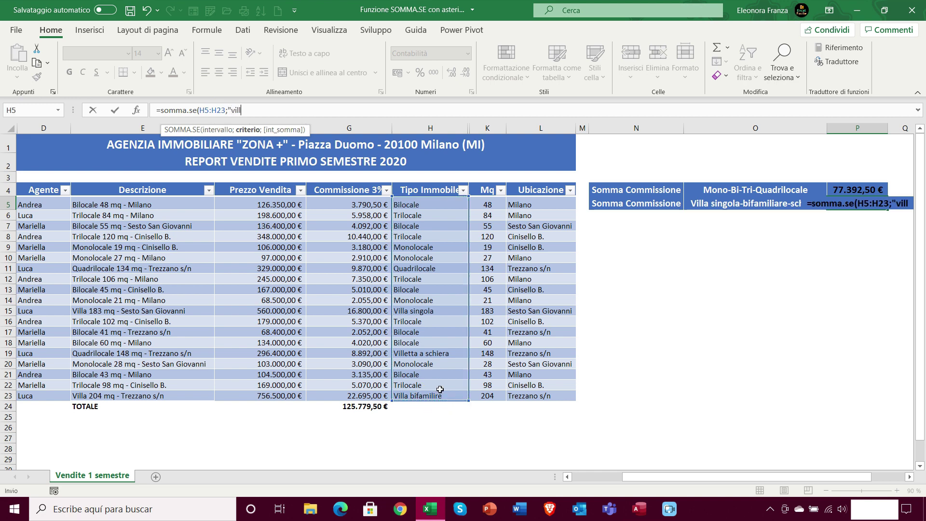
text(*)
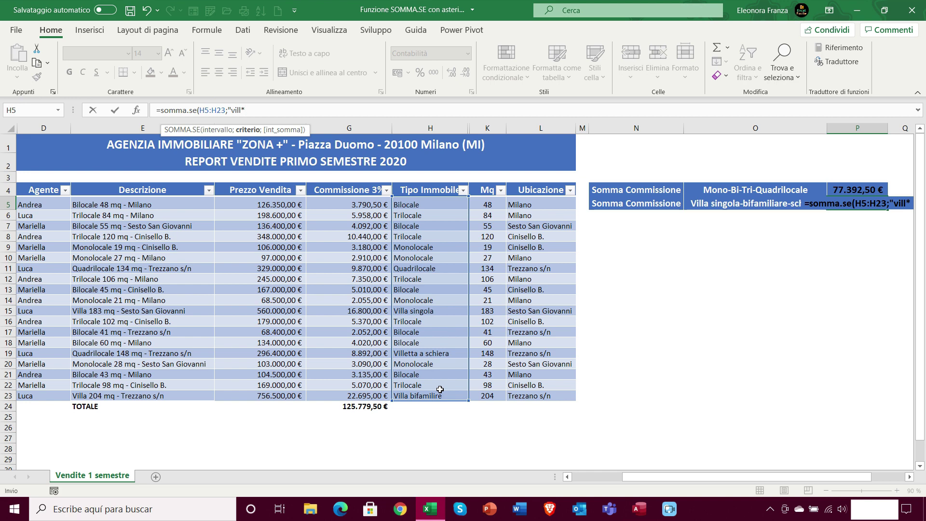
text(")
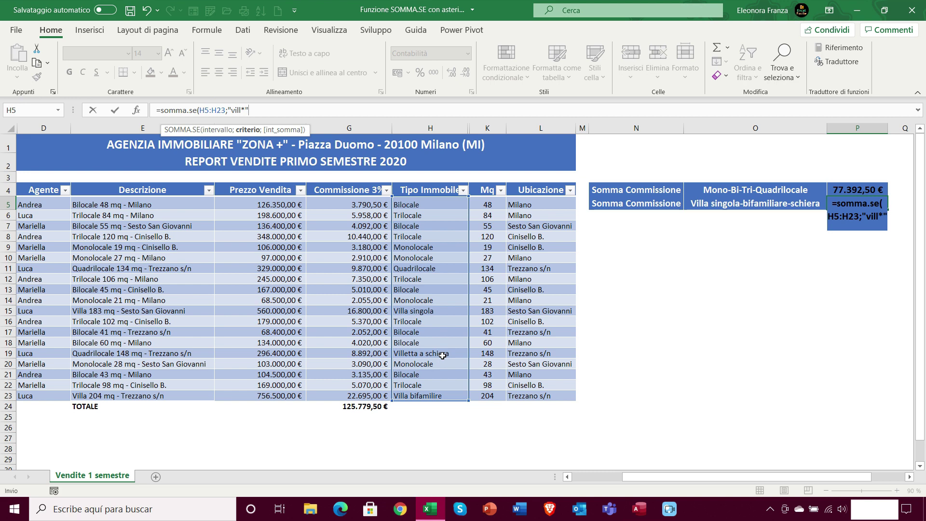
text(;)
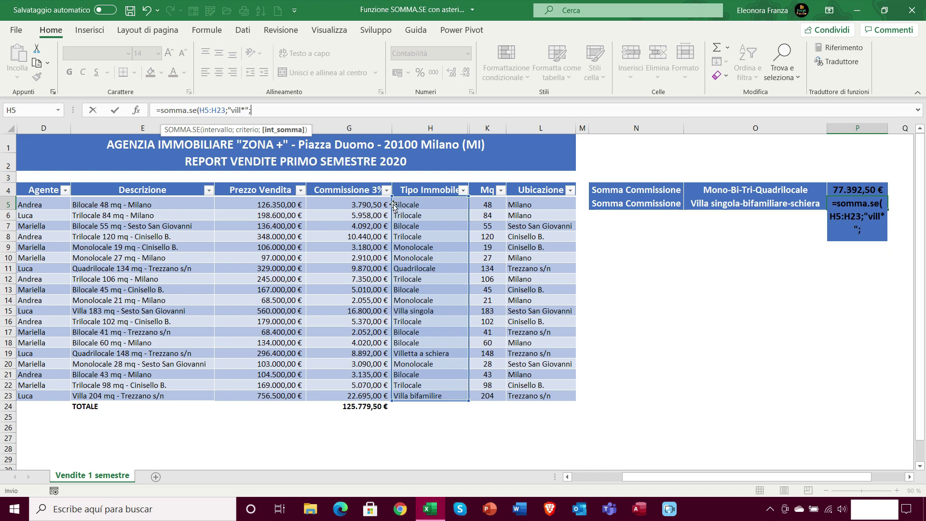
drag(379, 204, 362, 396)
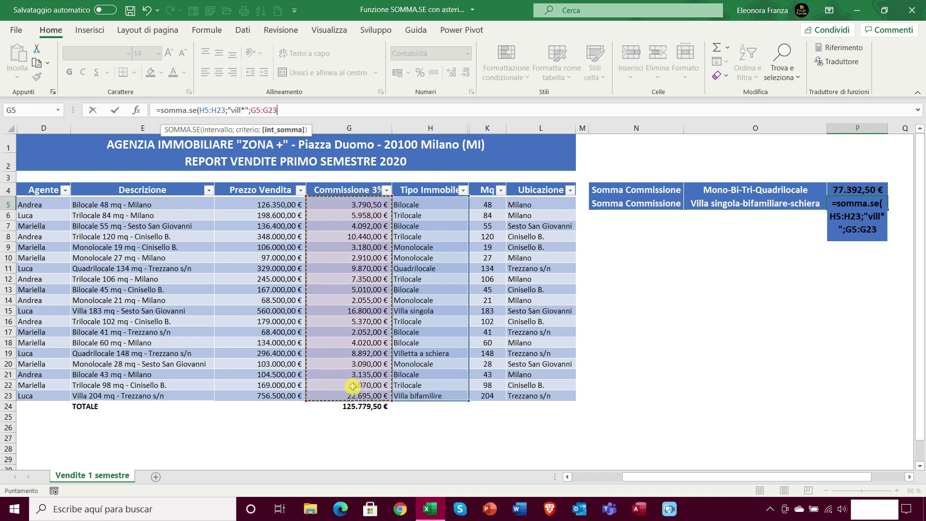
key(Return)
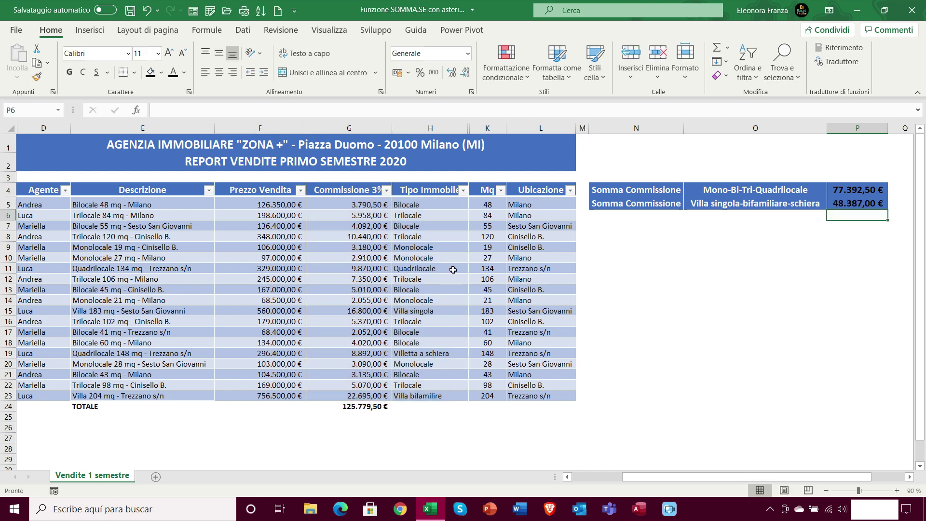
click(857, 203)
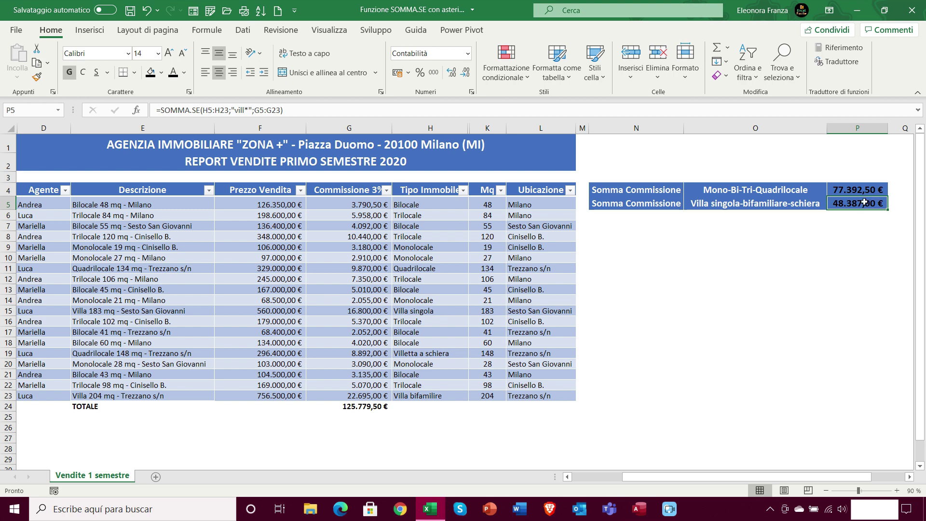
drag(850, 192, 852, 205)
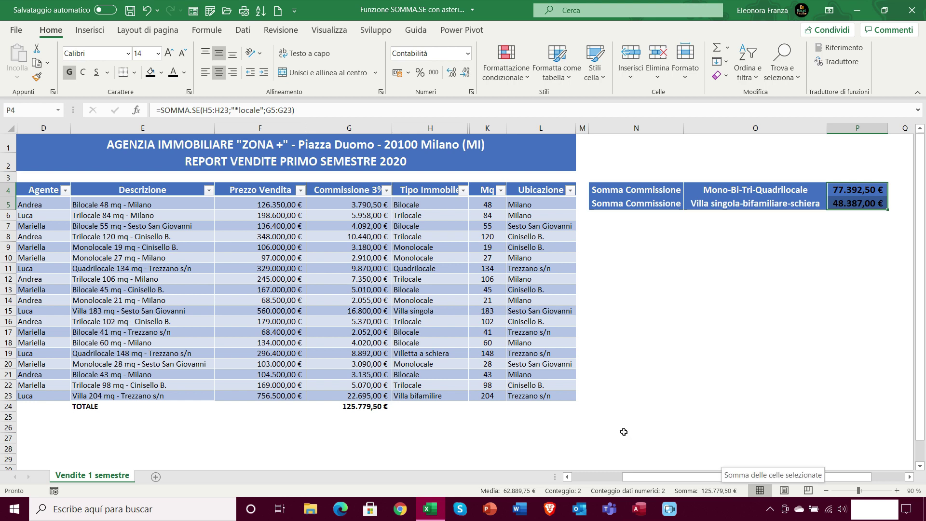
click(330, 403)
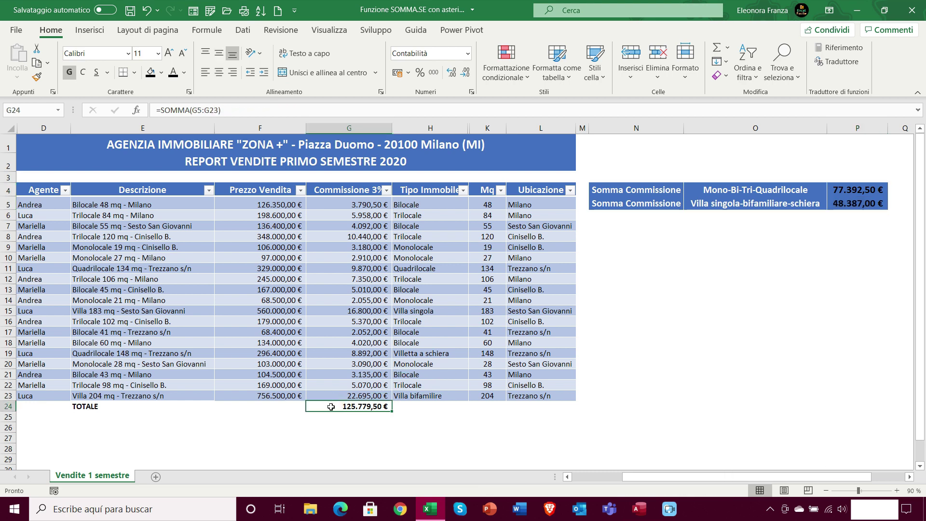